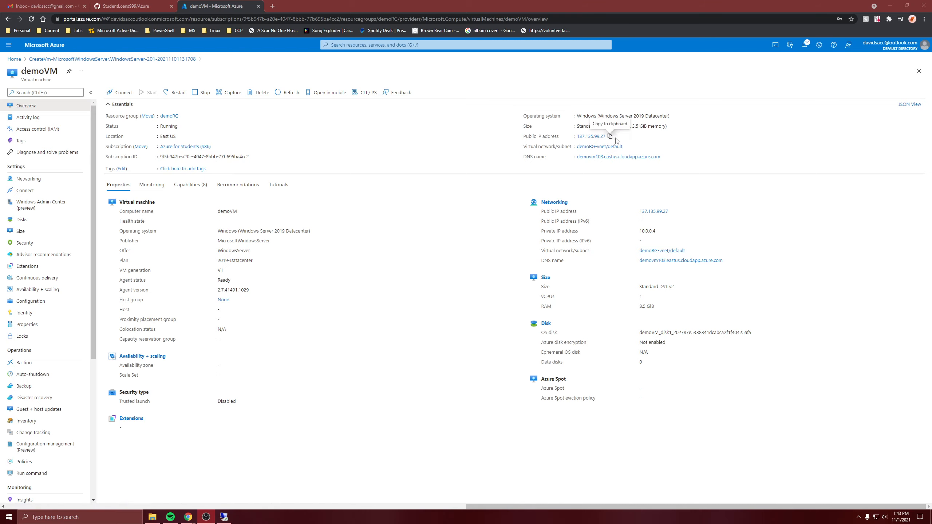
Copy the public IP address of demoVM
click(610, 136)
click(433, 333)
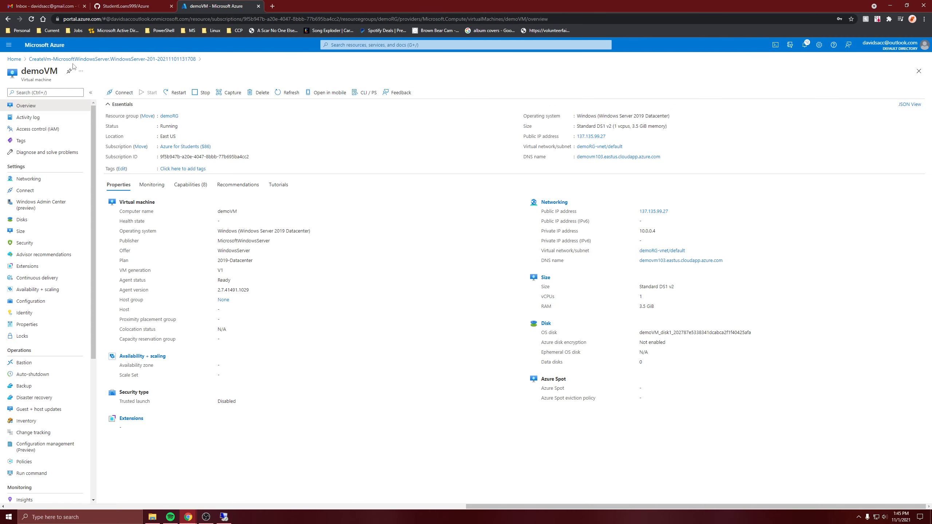
Find the DNS zone resource by searching for "dns zone" among the creatable Azure resources and start creating one
click(15, 59)
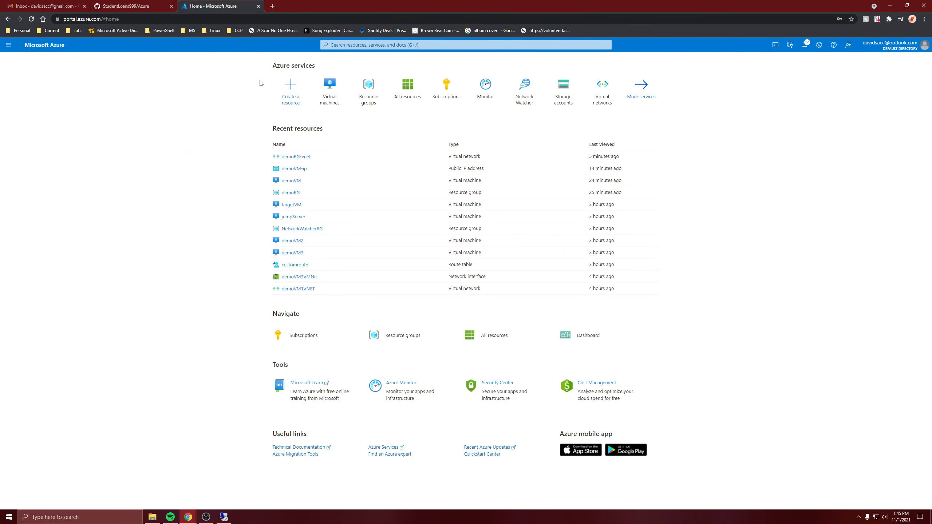
click(278, 89)
text(dns zone)
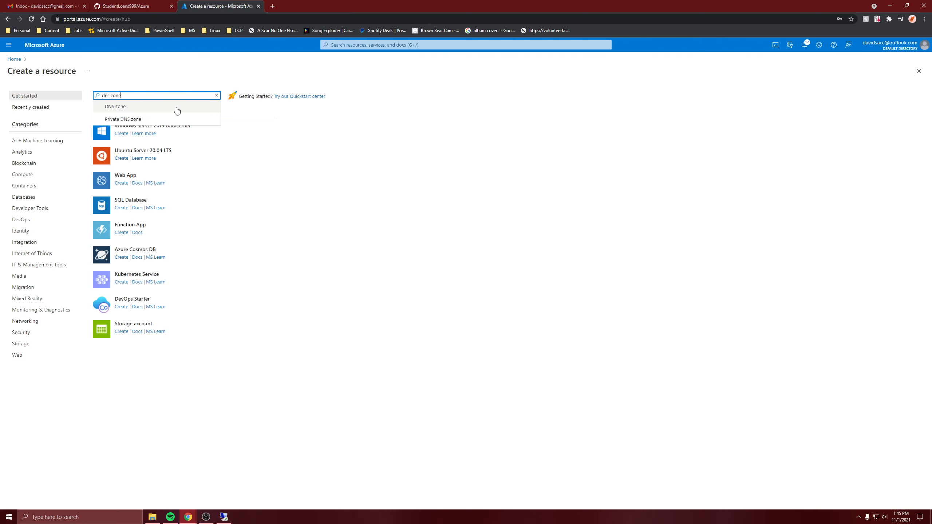
click(175, 106)
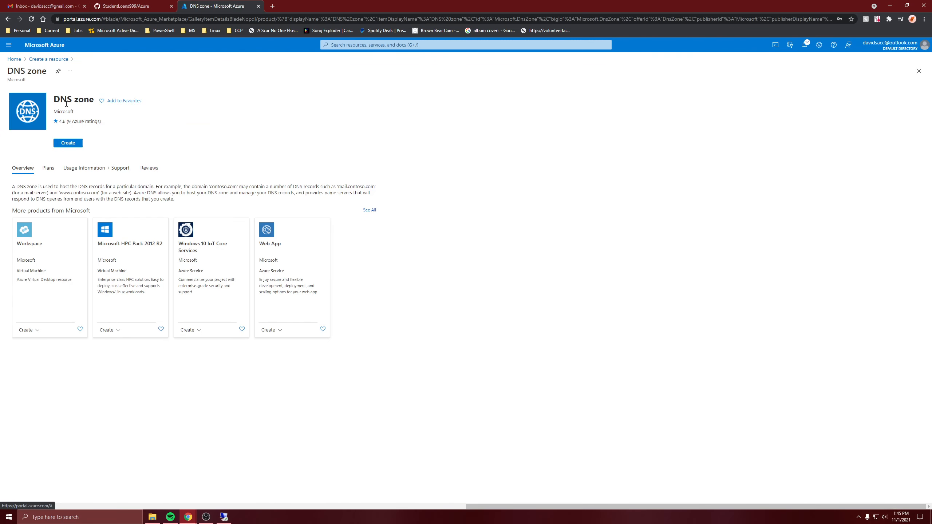
click(68, 142)
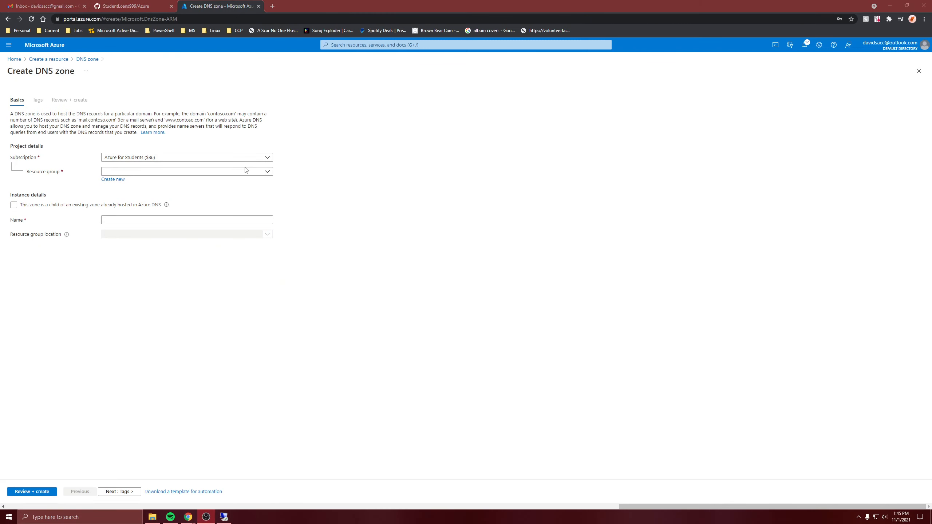
Assign the new DNS zone to resource group demoRG and name it ffefe.com
click(245, 170)
click(133, 211)
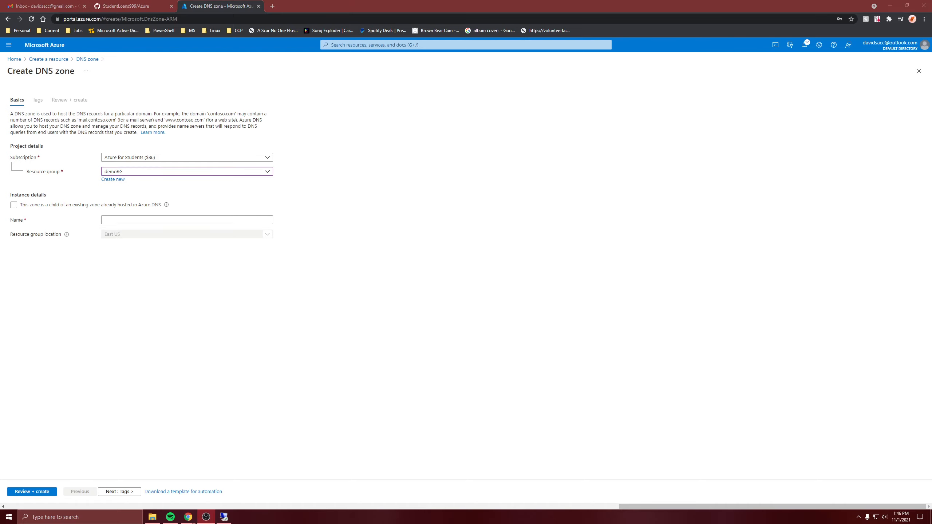
click(171, 220)
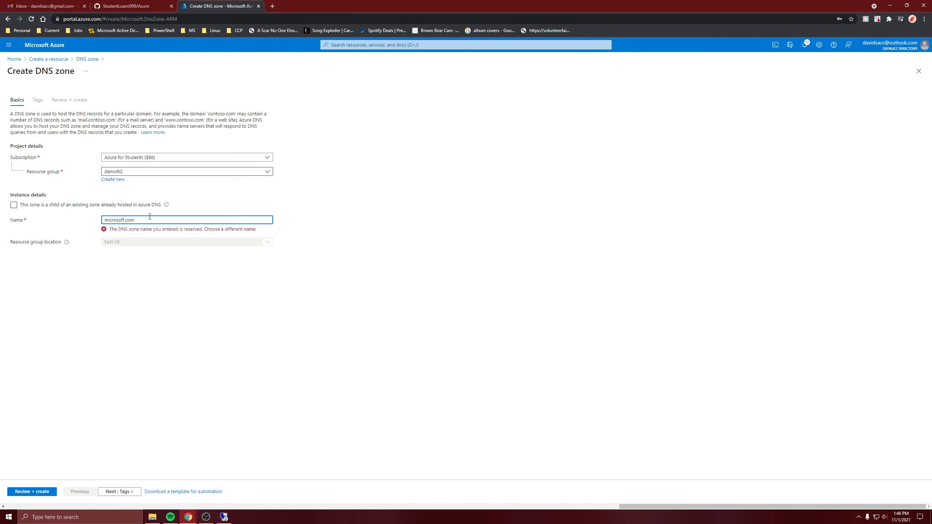
double_click(114, 221)
text(ffefe)
click(191, 257)
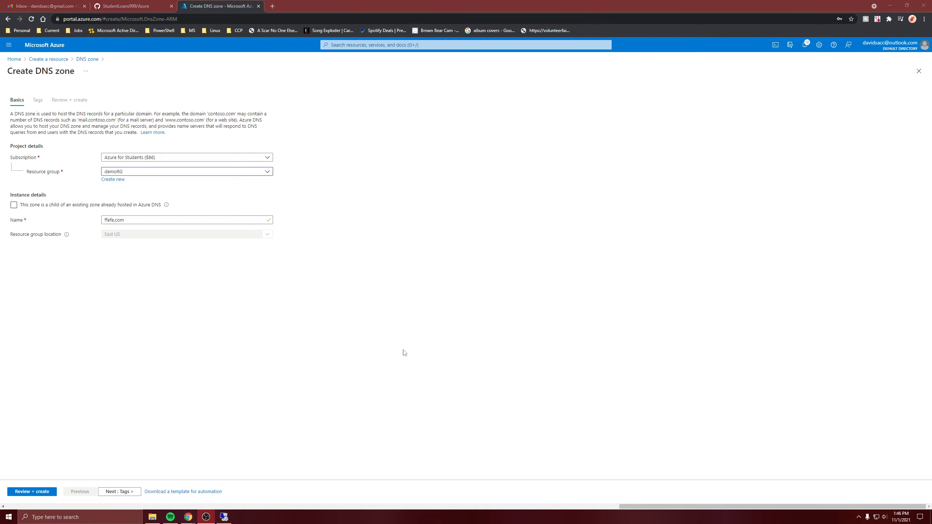
Review and create the DNS zone, and open the deployed resource
click(22, 496)
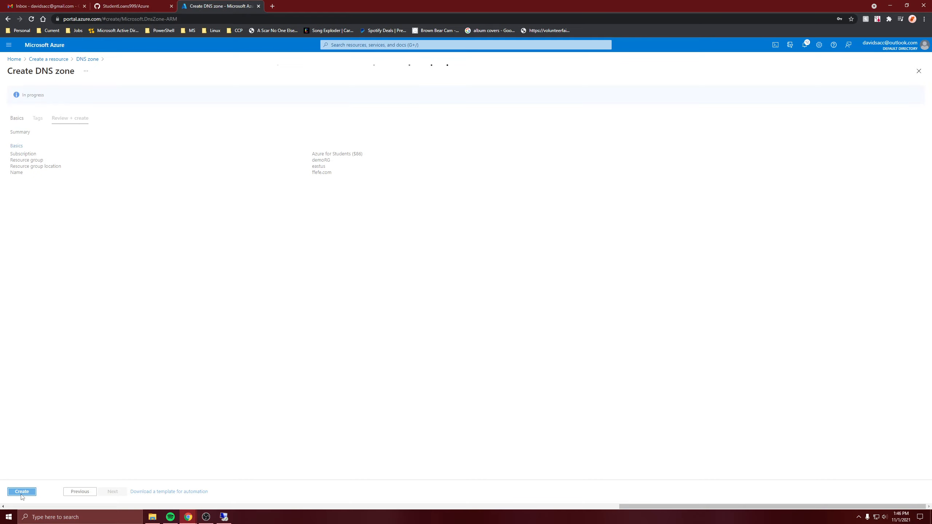
click(22, 495)
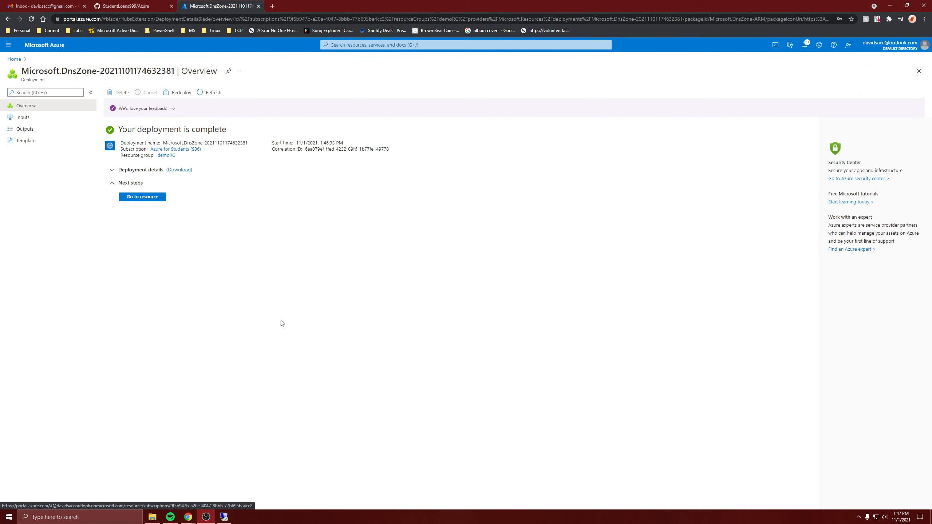
click(154, 198)
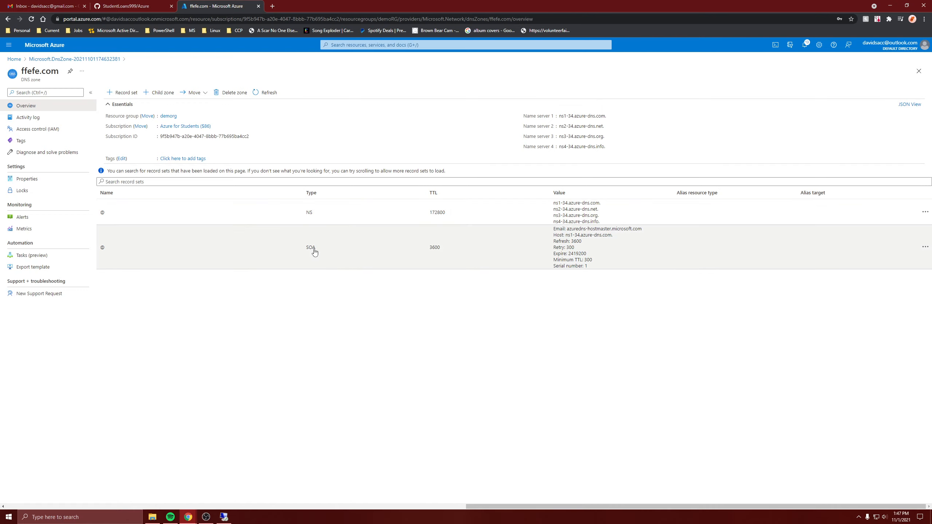
Start a new record set in the ffefe.com zone and review the available record types, keeping the A type
click(125, 92)
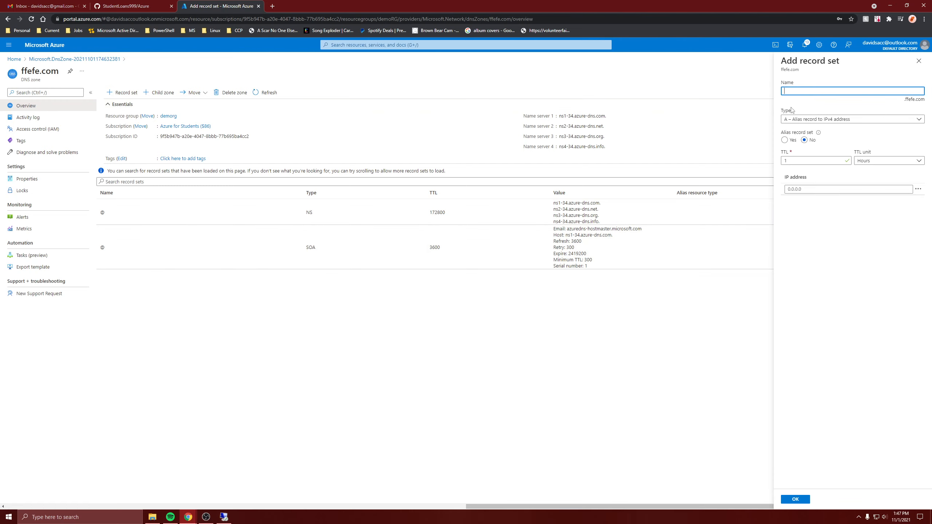
click(792, 119)
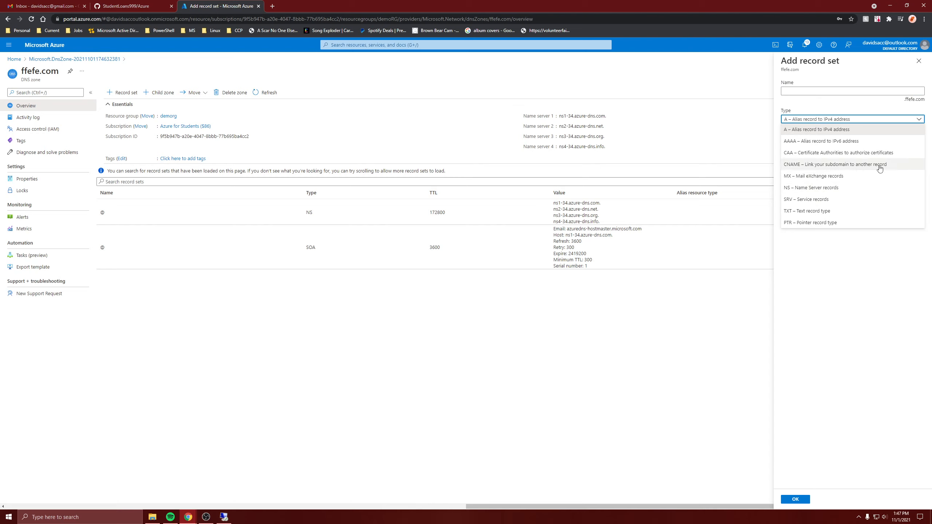
click(850, 262)
click(815, 119)
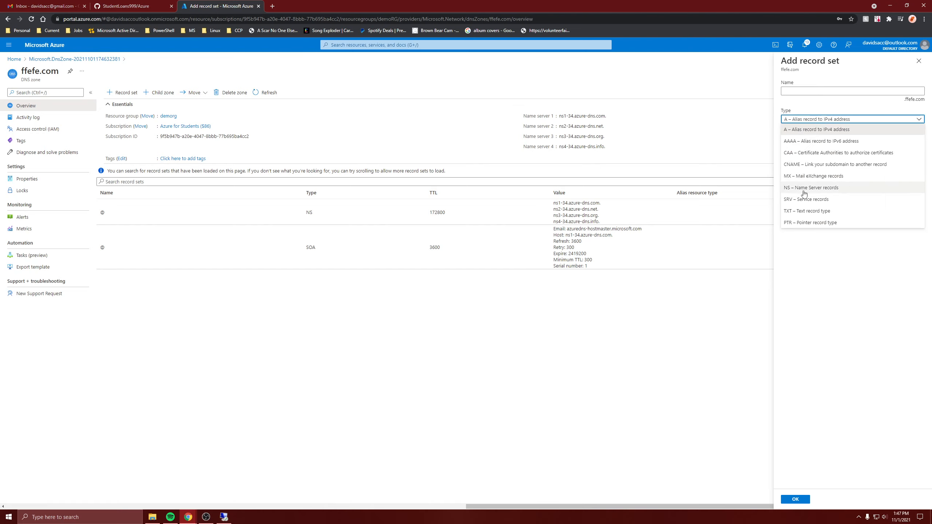
click(821, 283)
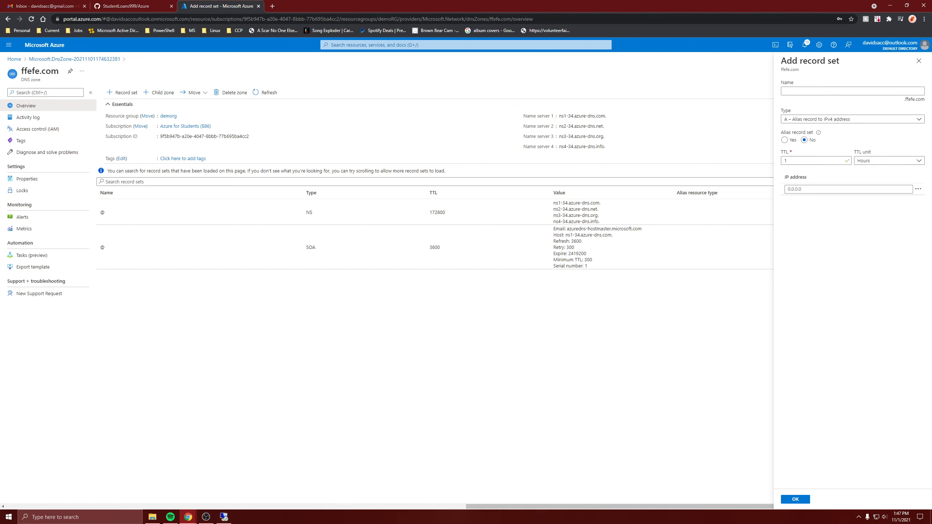
Duplicate the Azure portal page in another browser tab and open the demoVM overview there
double_click(35, 74)
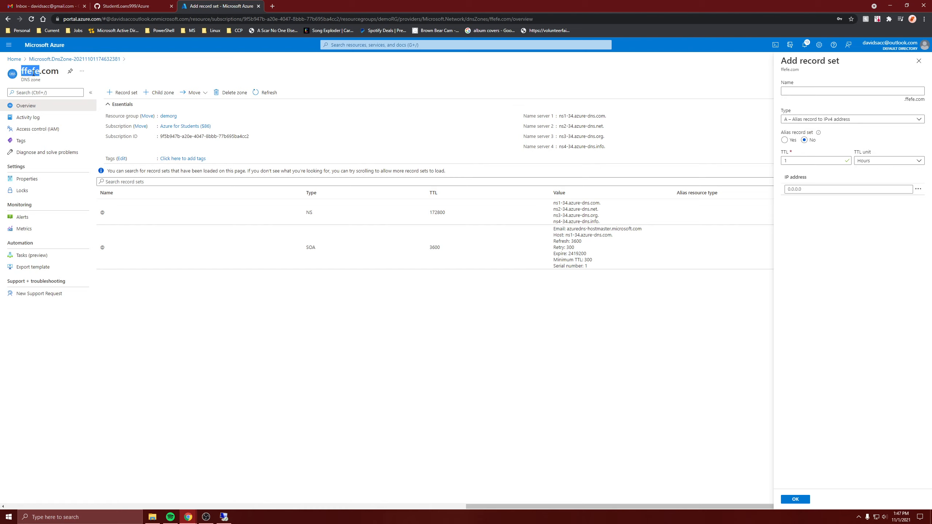
click(127, 79)
click(272, 6)
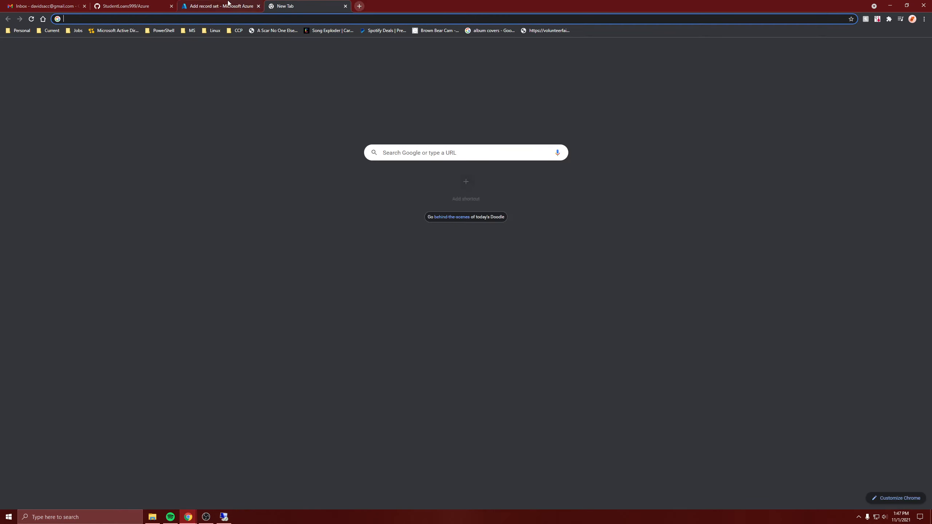
right_click(227, 5)
click(256, 51)
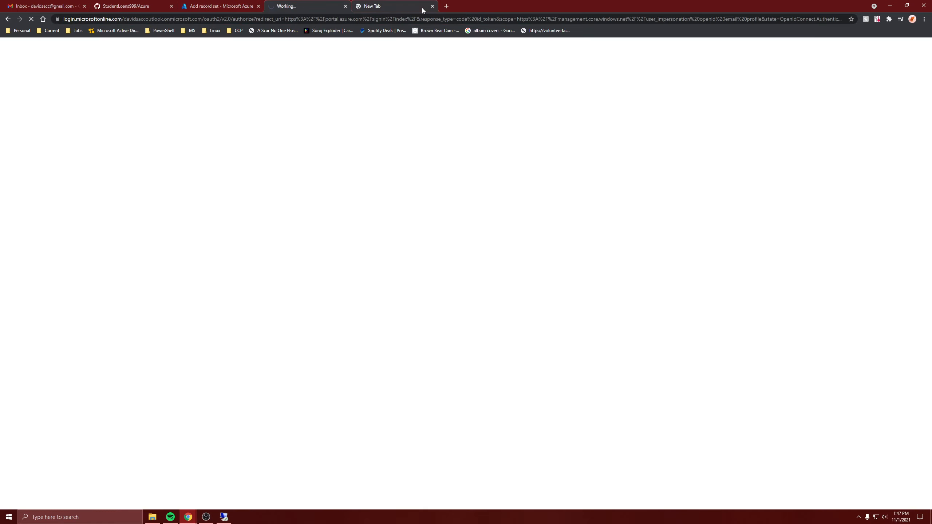
click(432, 7)
click(250, 3)
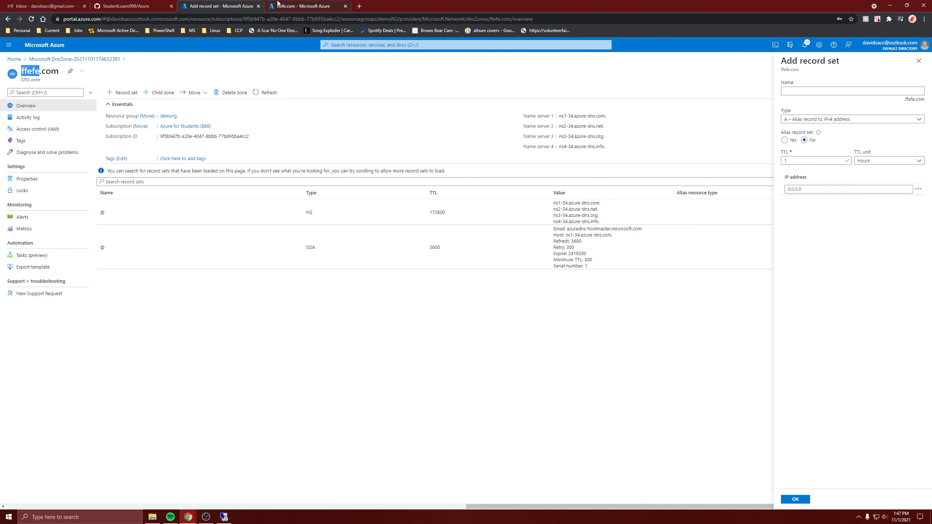
click(285, 3)
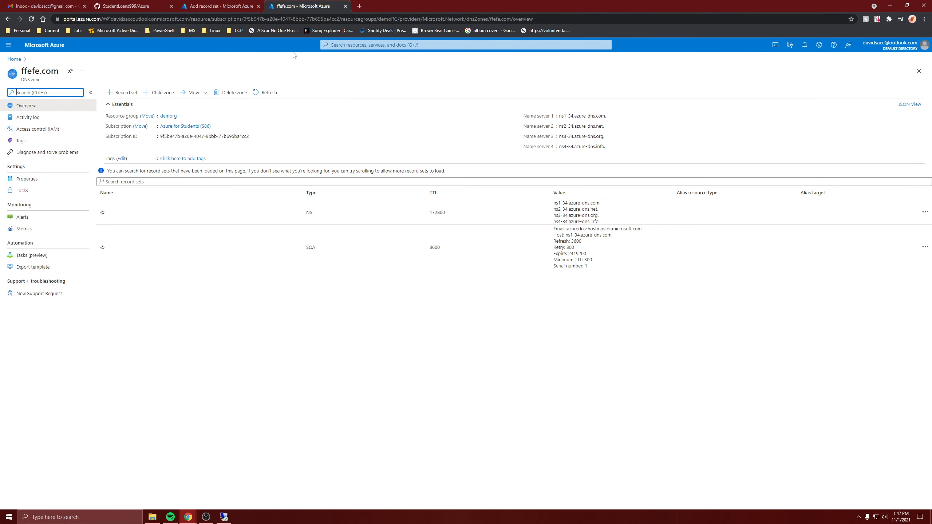
click(21, 60)
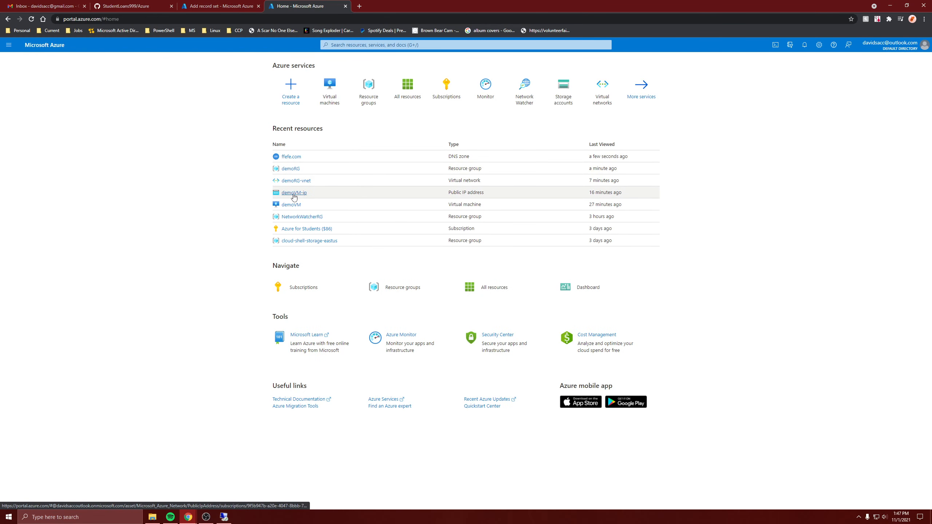
click(291, 205)
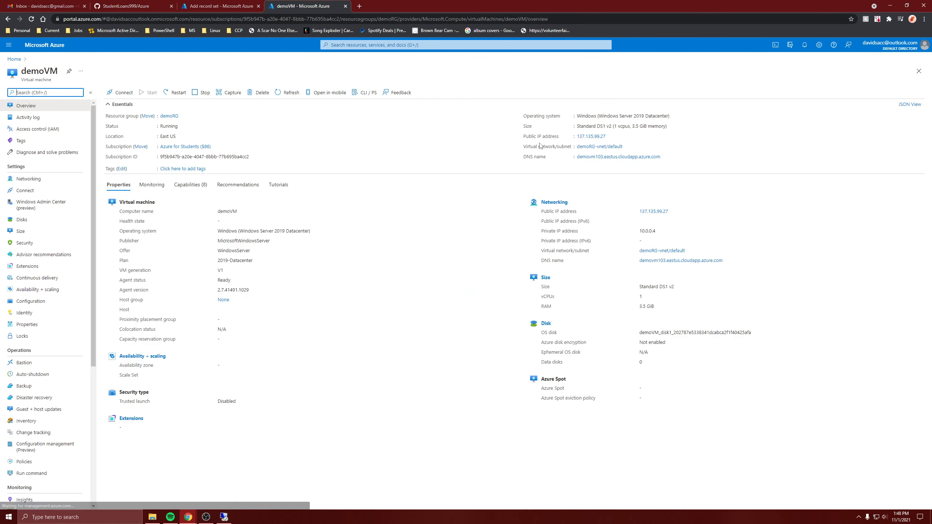
Enter 137.135.99.27 as the IP address of the new A record set in the ffefe.com zone
click(193, 3)
click(808, 91)
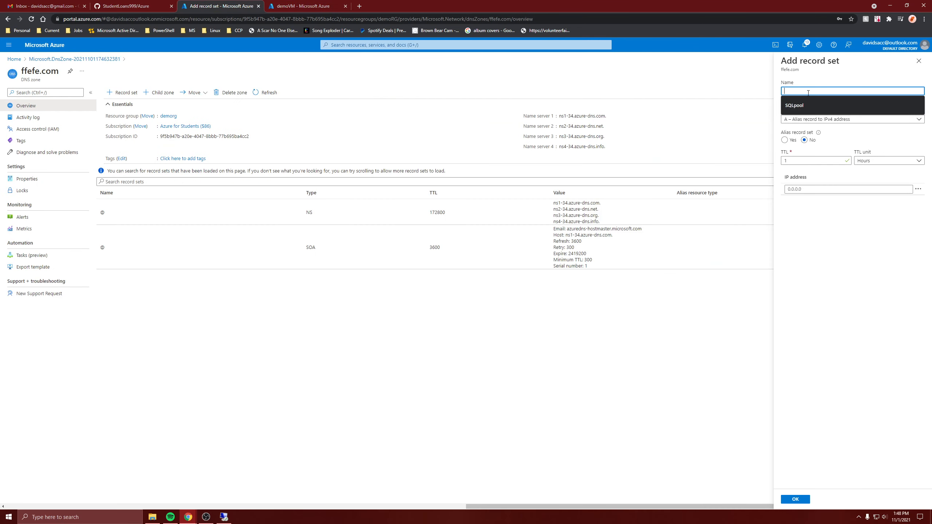
click(815, 189)
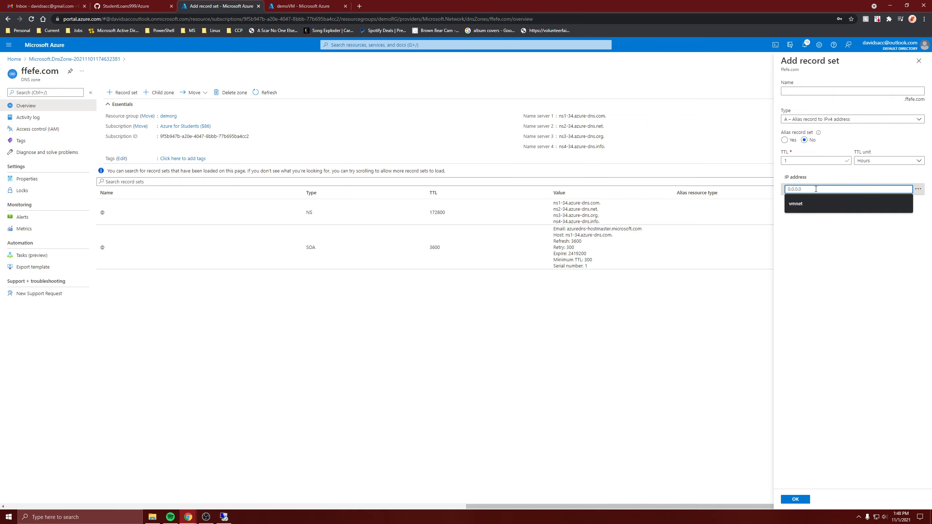
text(137.135.99.27)
click(803, 252)
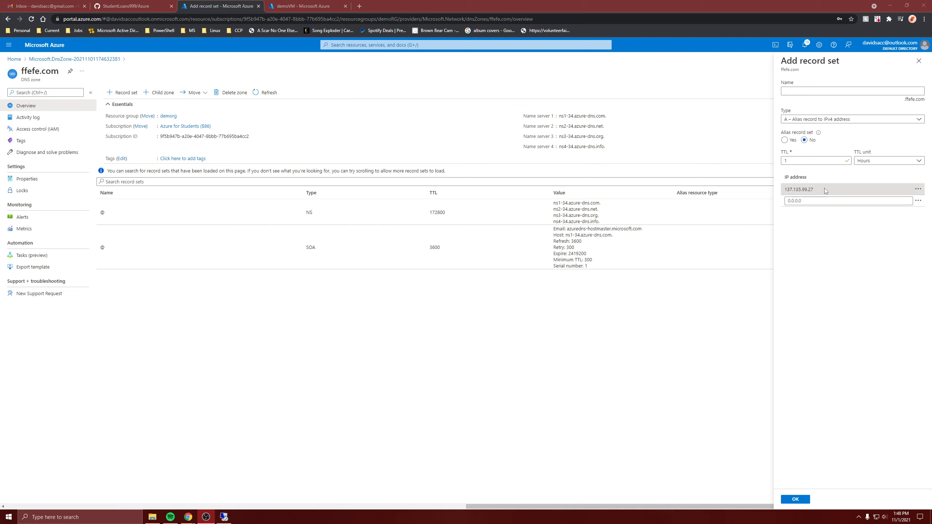
click(790, 90)
click(819, 81)
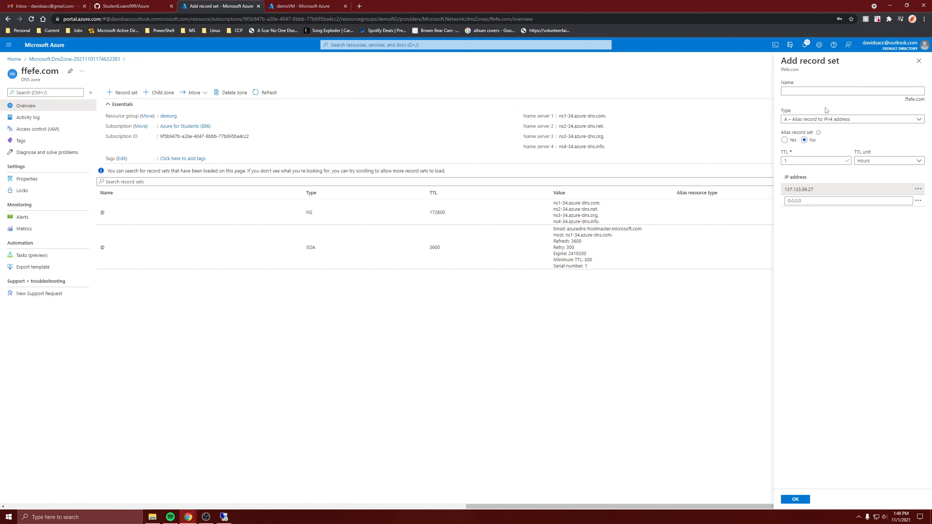
click(806, 95)
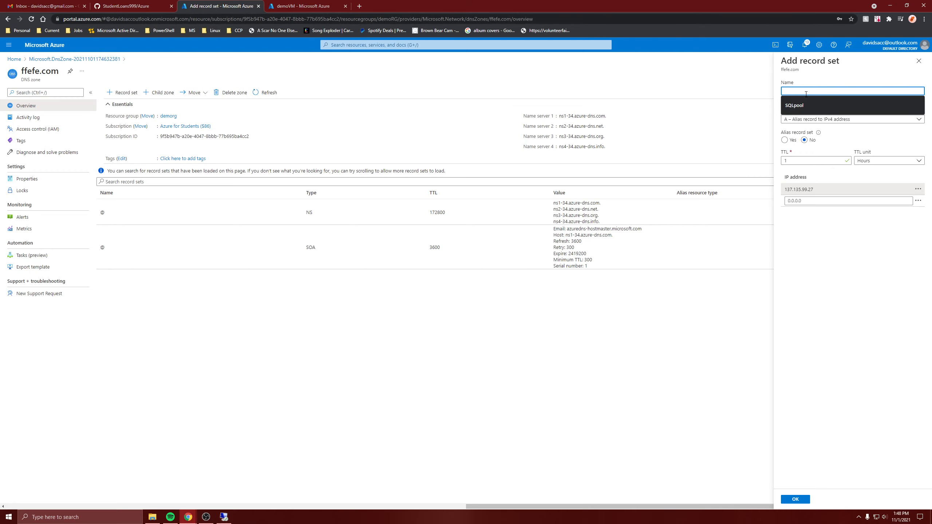
text(www.)
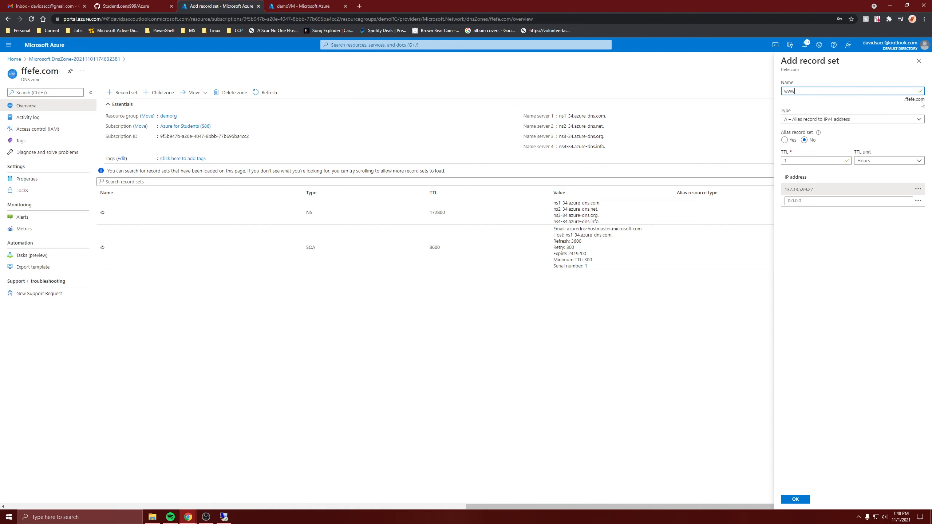
drag(908, 101, 920, 104)
click(917, 105)
Load demoVM's public IP address 137.135.99.27 in a new browser tab to check its web page
click(303, 6)
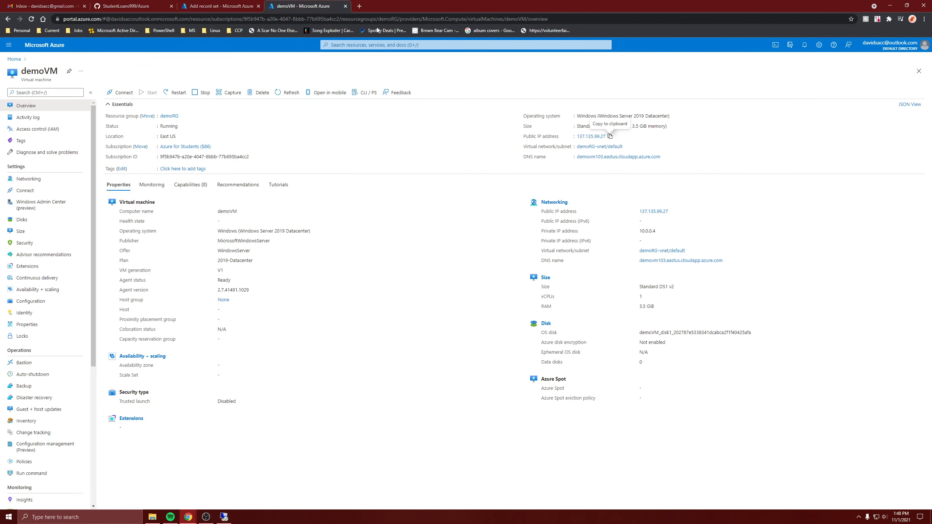
click(358, 5)
key(ctrl+v)
key(Return)
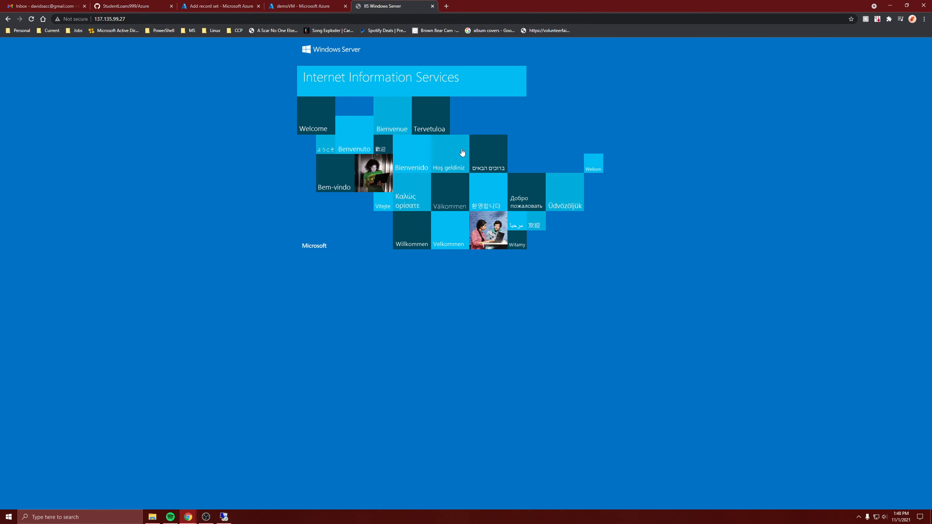
Return to the DNS zone and save the www A record set
click(237, 5)
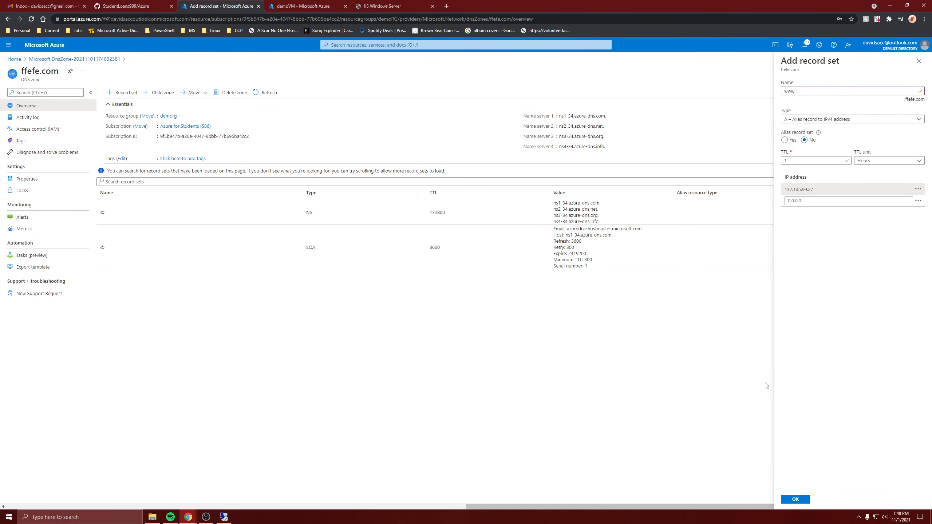
click(795, 499)
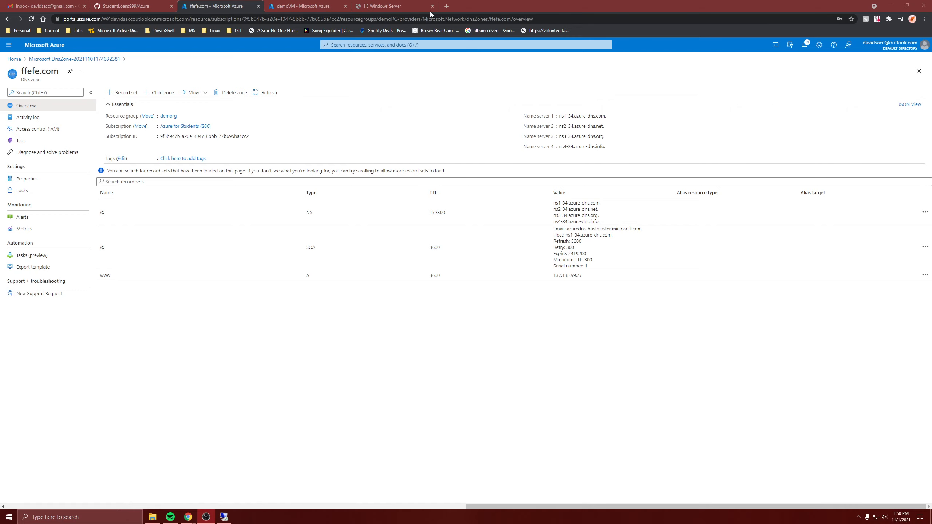
Compare the web page served at 137.135.99.27 with the www record in the ffefe.com zone
click(404, 7)
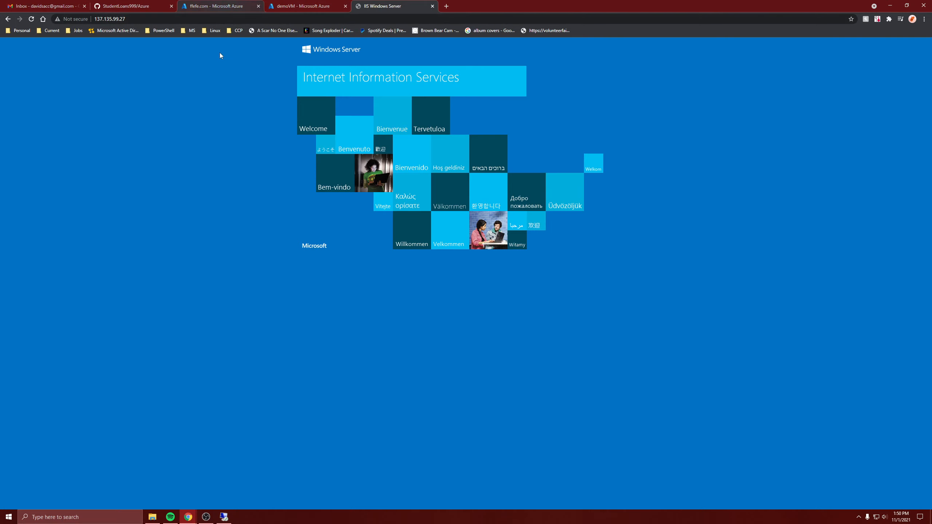
click(217, 6)
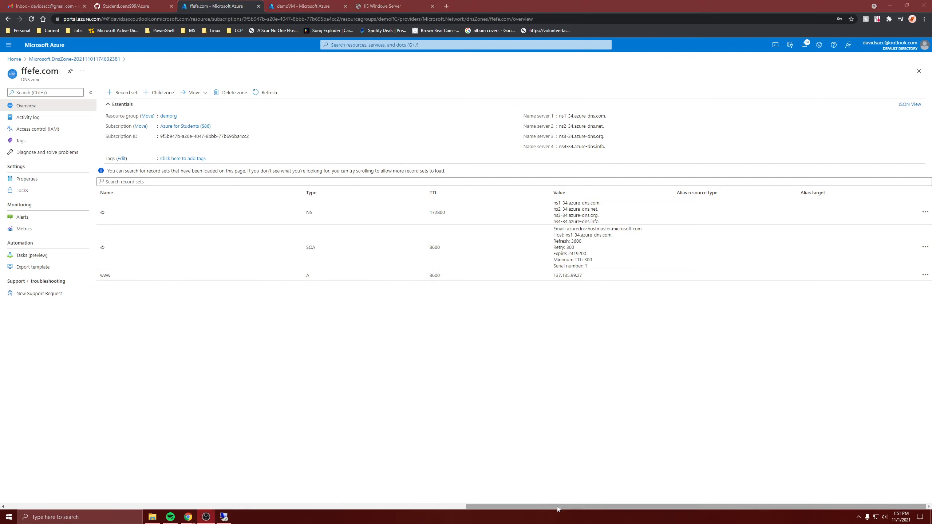
click(384, 5)
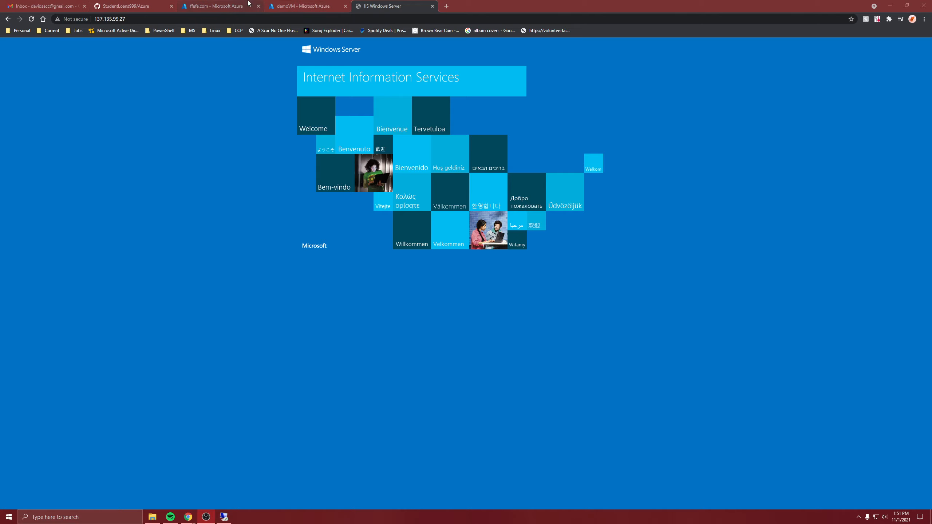
Refresh the ffefe.com DNS zone and open its NS record set to examine the first assigned name server
click(231, 5)
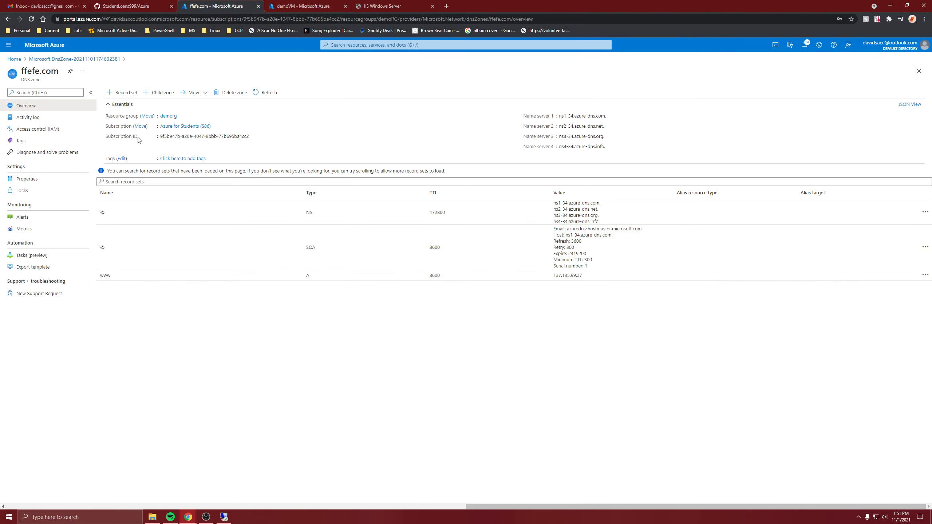
click(268, 93)
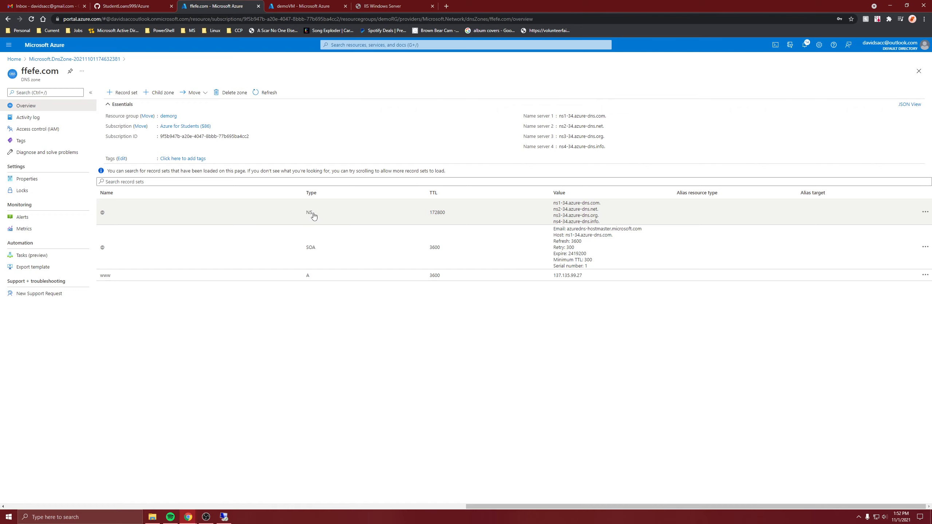
click(501, 217)
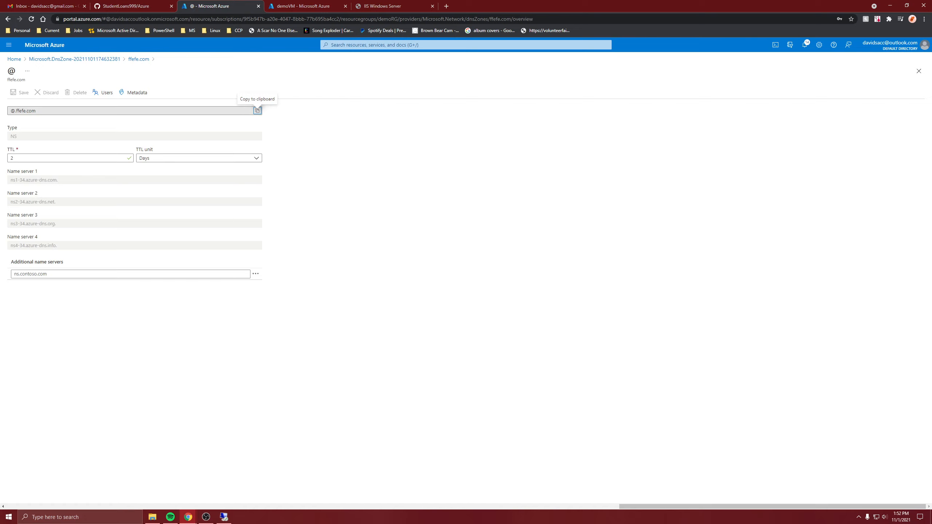
drag(59, 181, 9, 186)
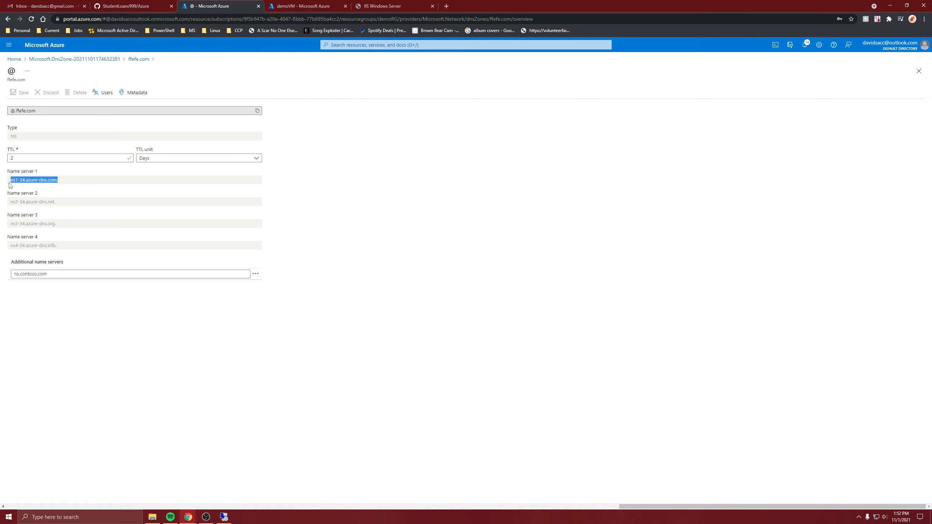
click(446, 6)
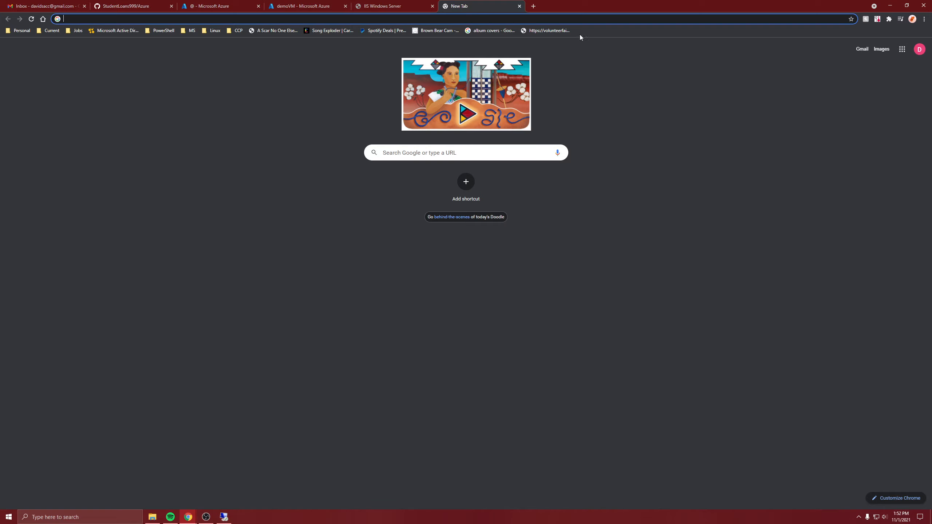
click(519, 6)
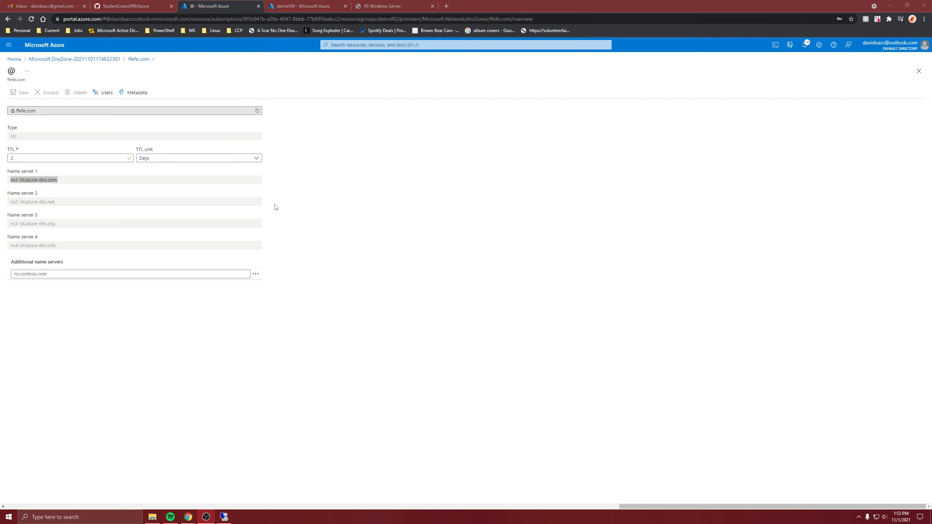
Close the demoVM and IIS Windows Server browser tabs and return to the ffefe.com zone overview
click(345, 6)
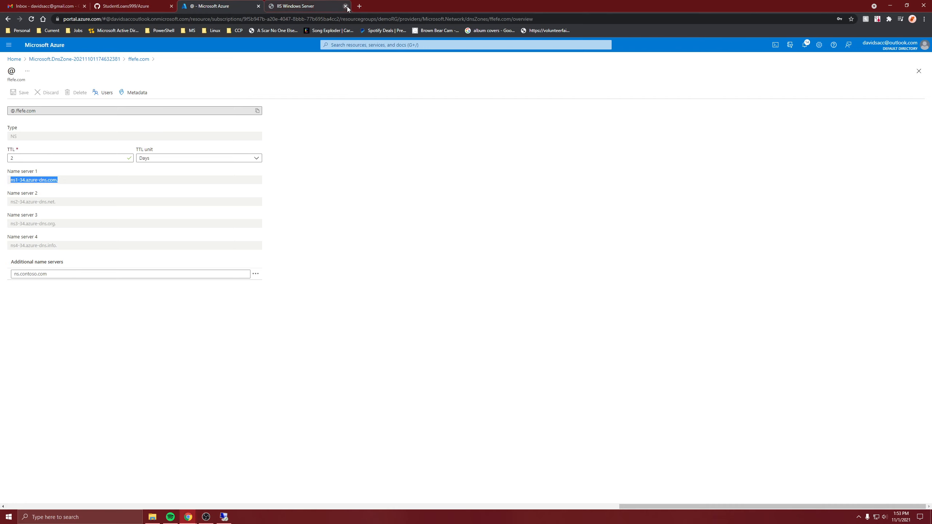
click(345, 5)
click(136, 59)
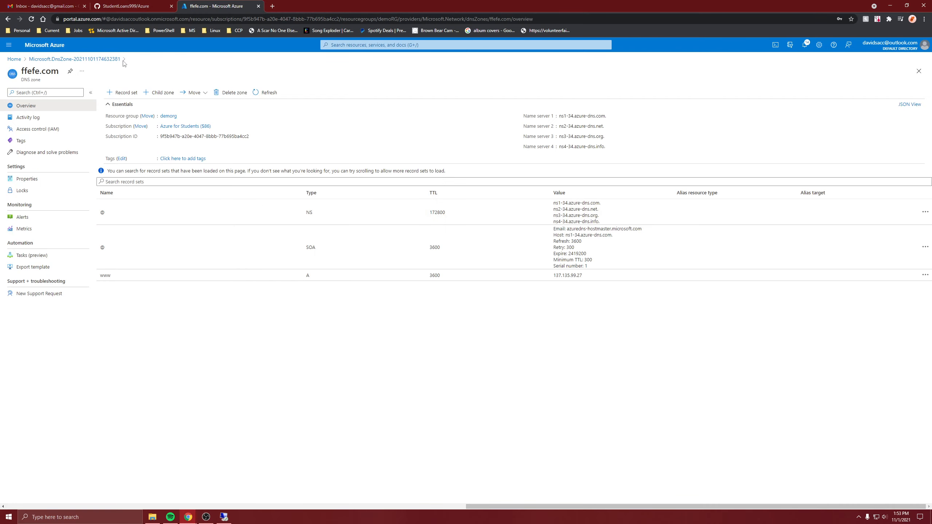
drag(57, 73, 22, 72)
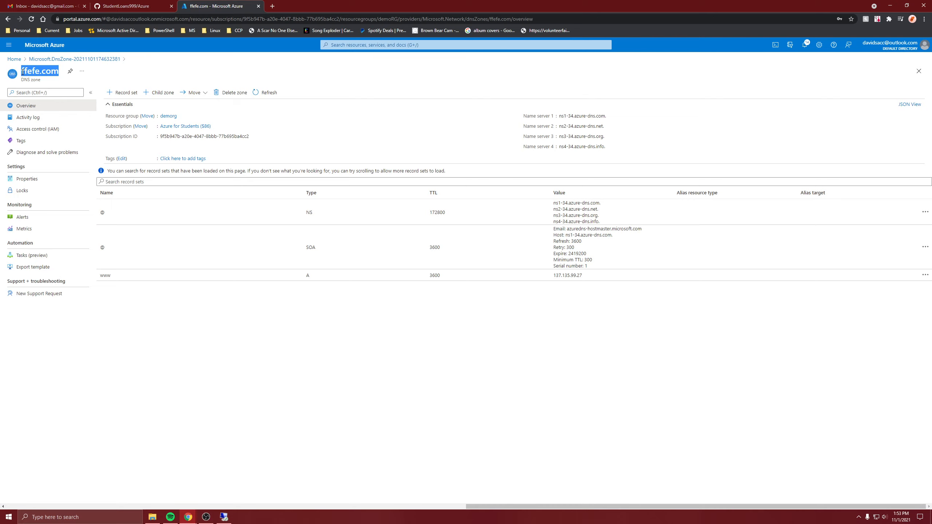
click(278, 5)
key(ctrl+v)
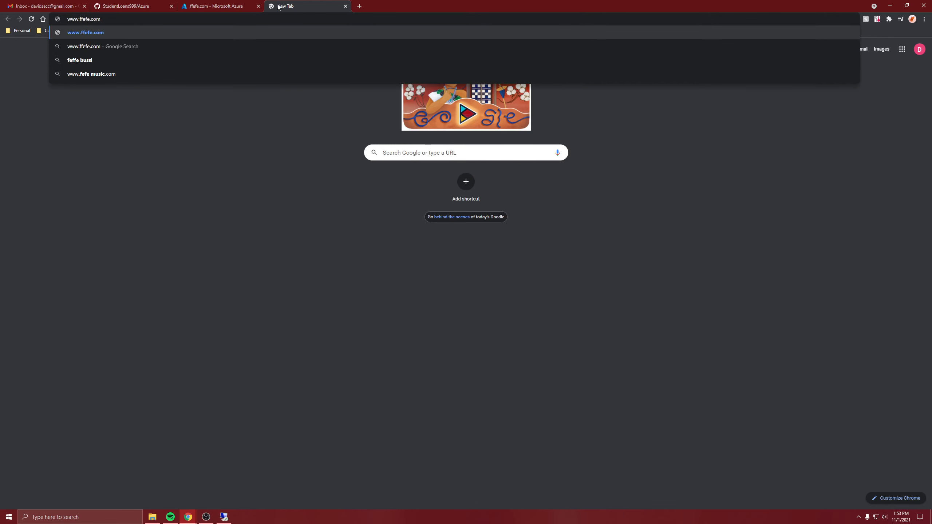
key(Return)
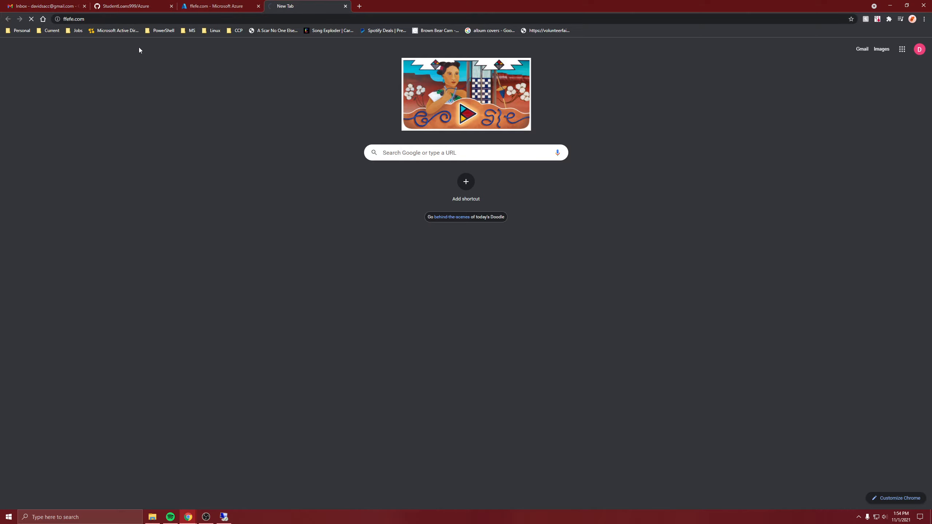
click(217, 6)
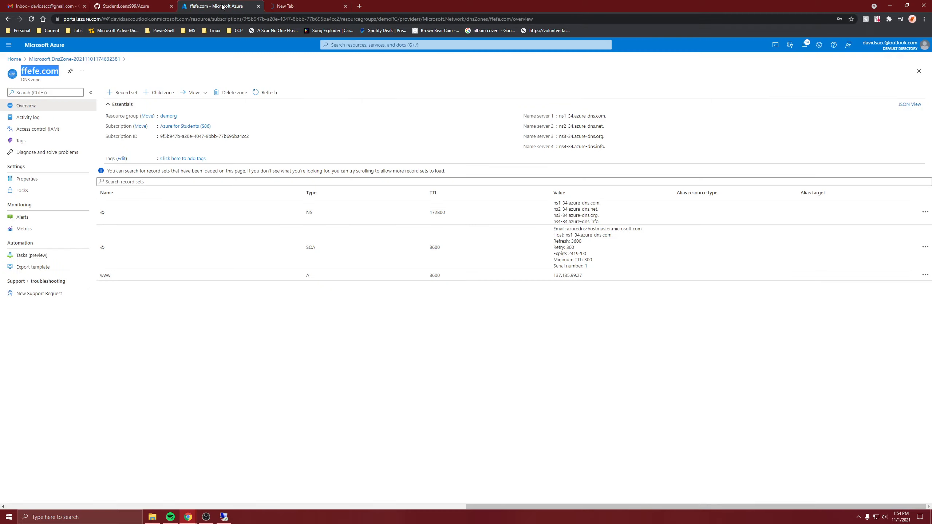
click(296, 3)
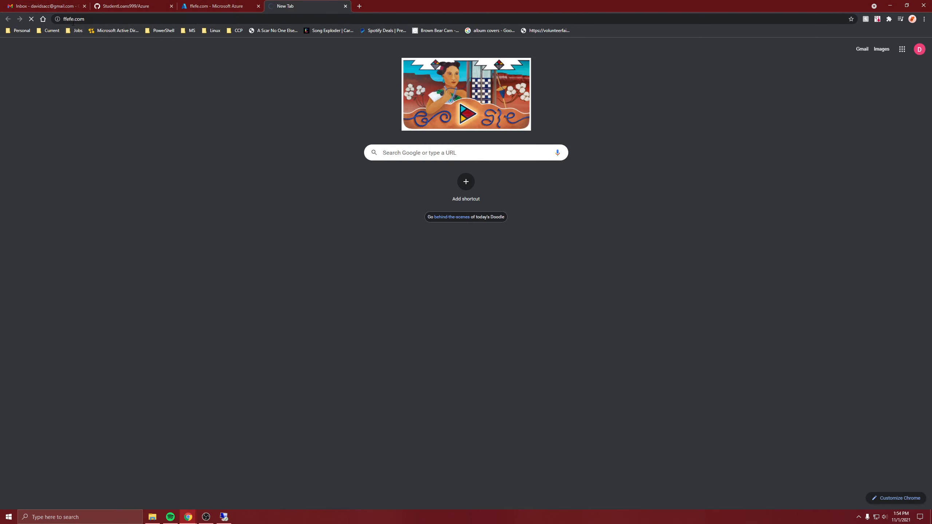
click(189, 4)
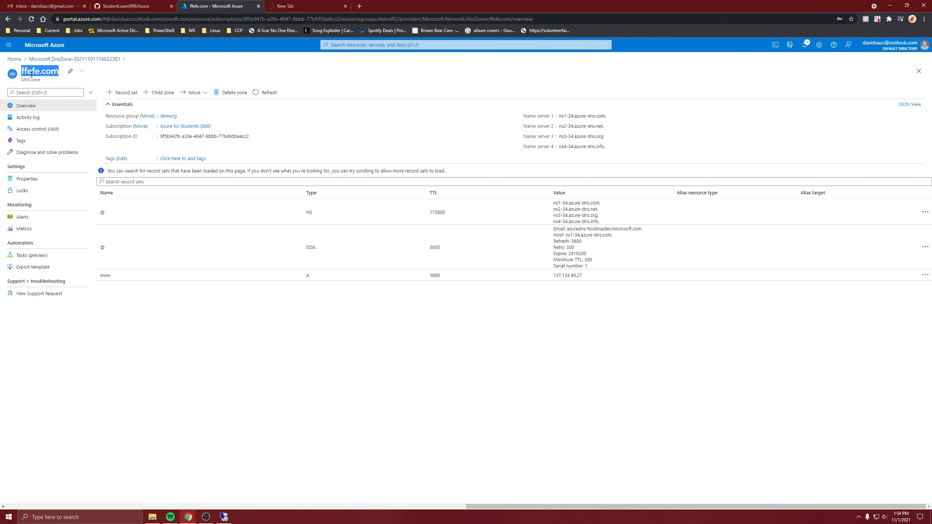
click(305, 6)
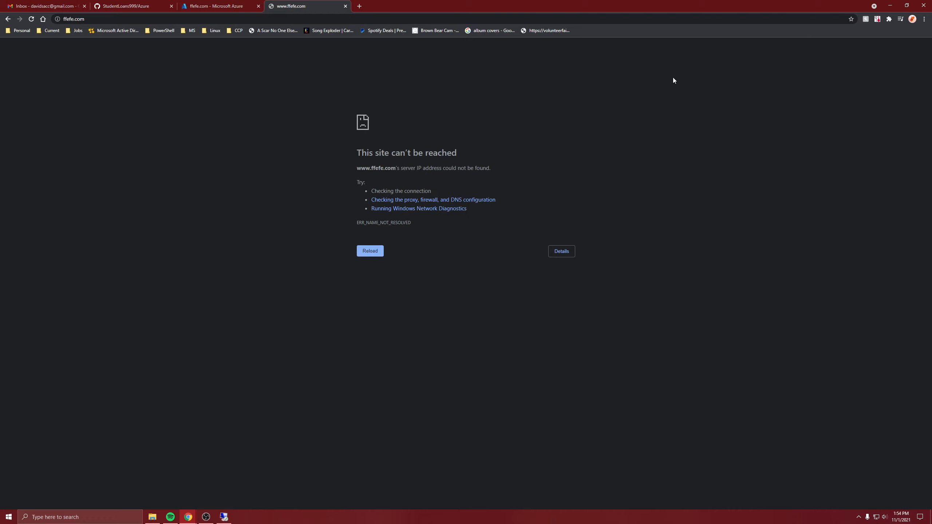
key(F5)
click(235, 5)
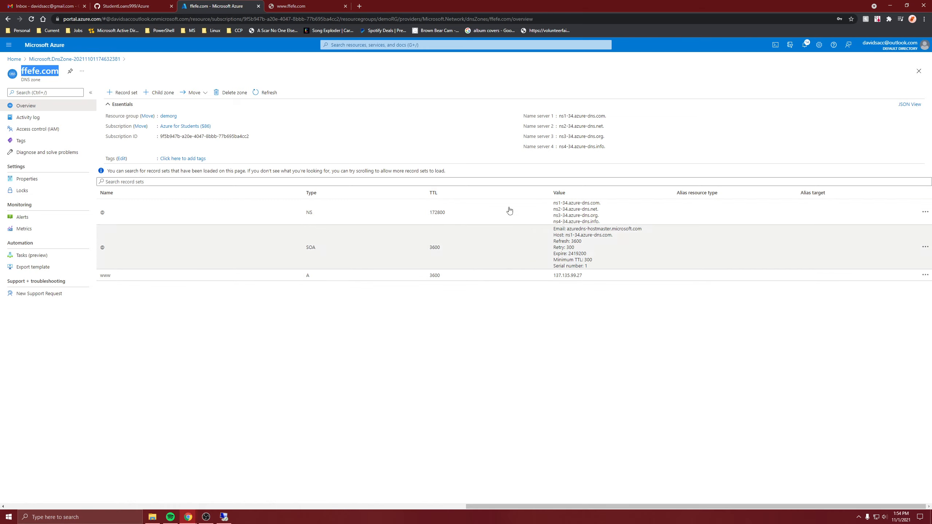
click(328, 5)
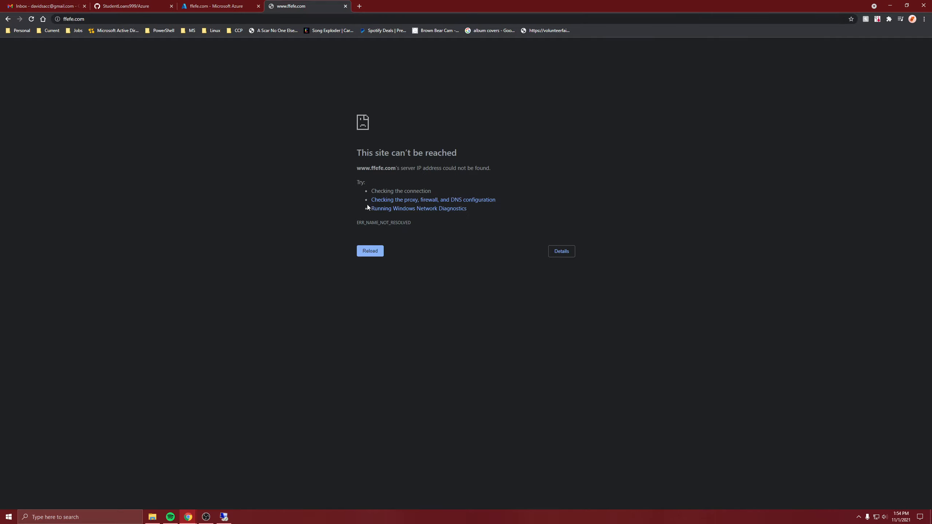
click(31, 19)
click(114, 20)
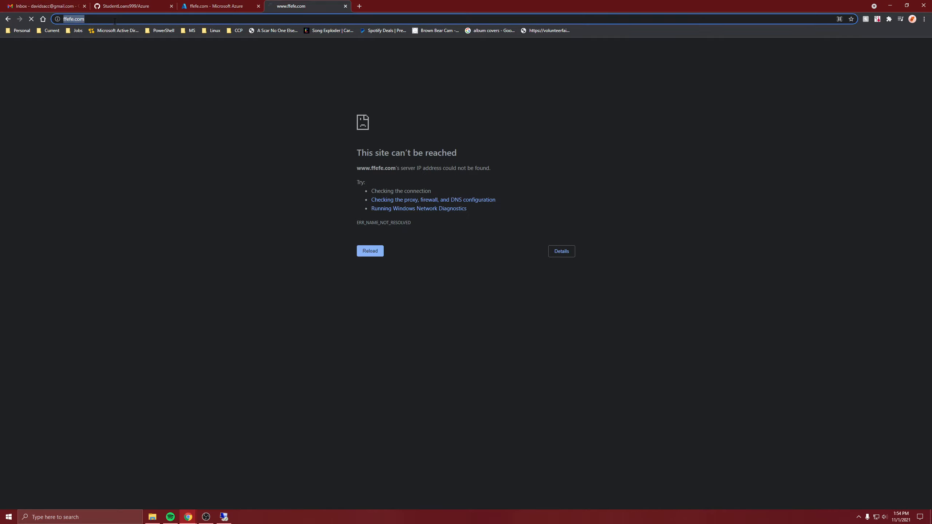
text(www.ffefe.com/Default)
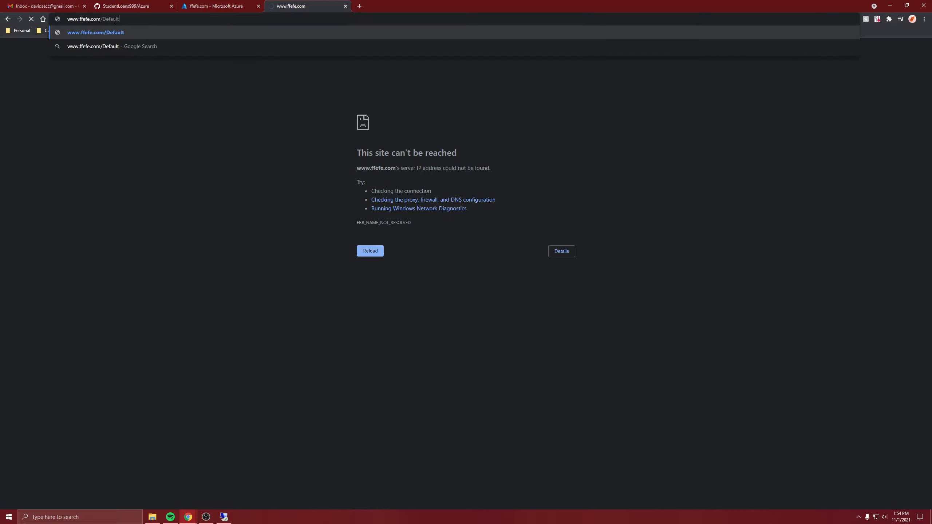
text(.html)
key(Return)
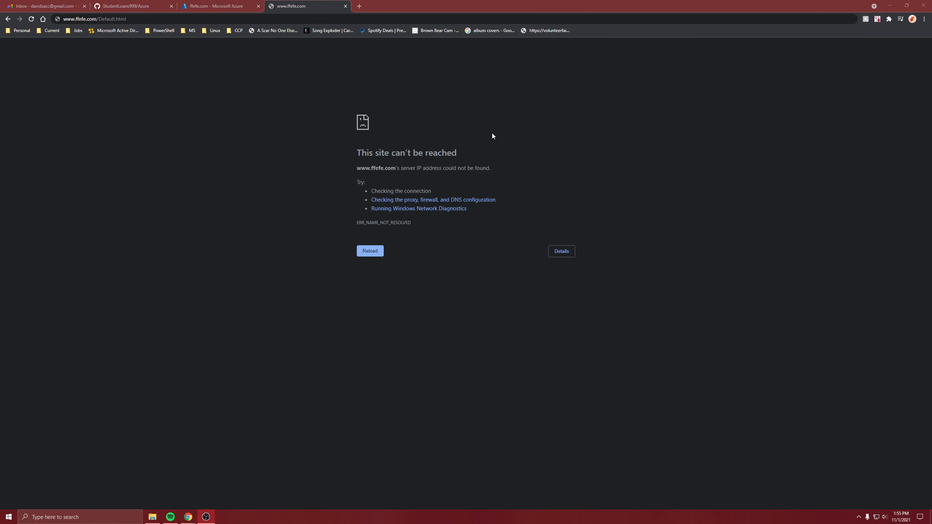
click(344, 5)
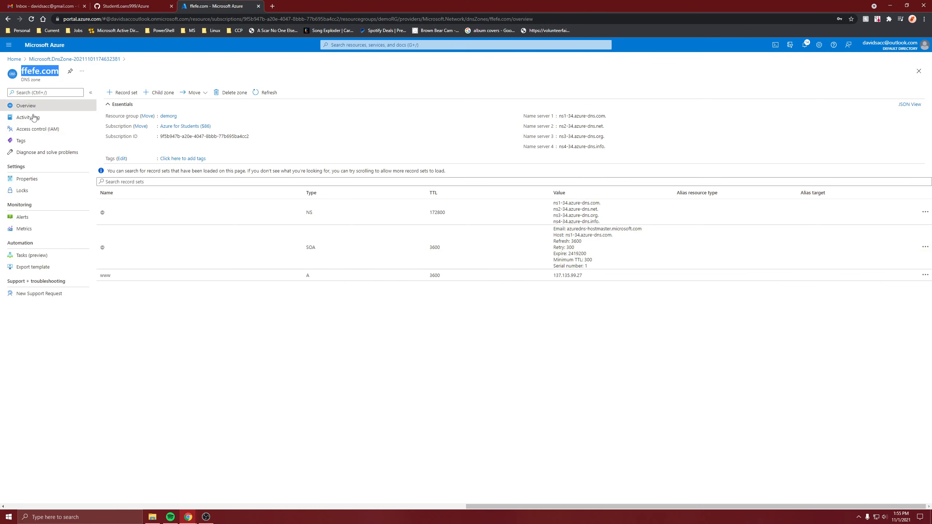